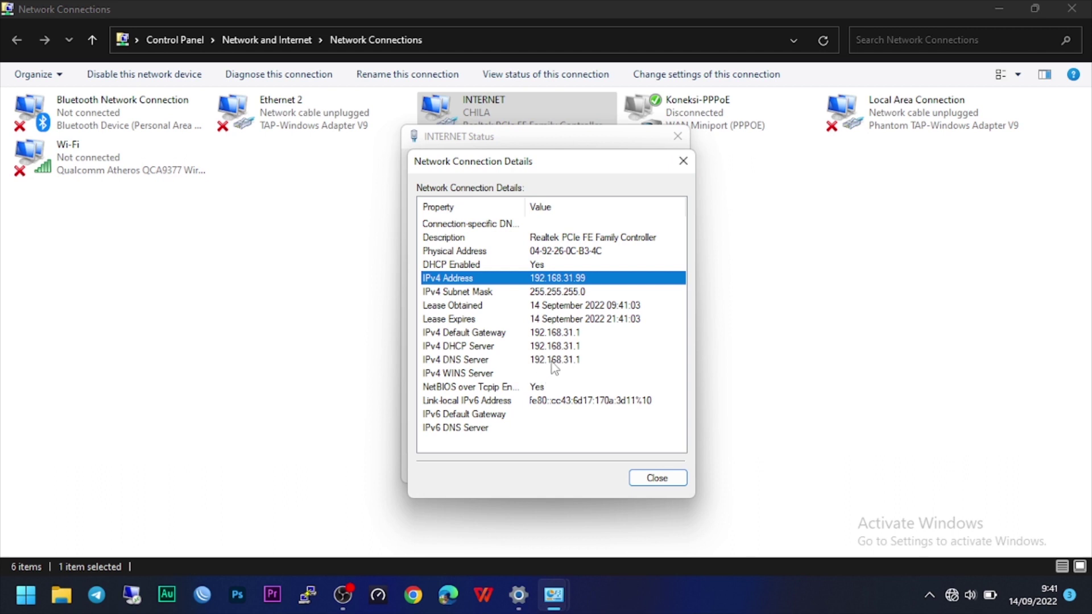
Step: Note DNS server 192.168.31.1, then switch the INTERNET adapter's IPv4 to a manual address
{"action": "left_click", "coordinate": [565, 362]}
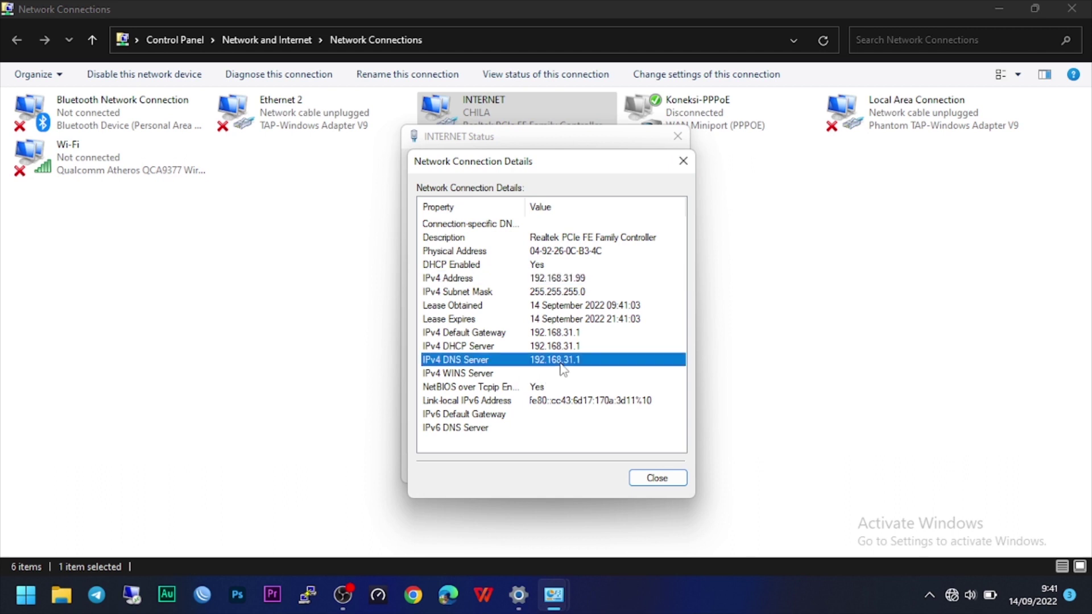
{"action": "left_click", "coordinate": [655, 478]}
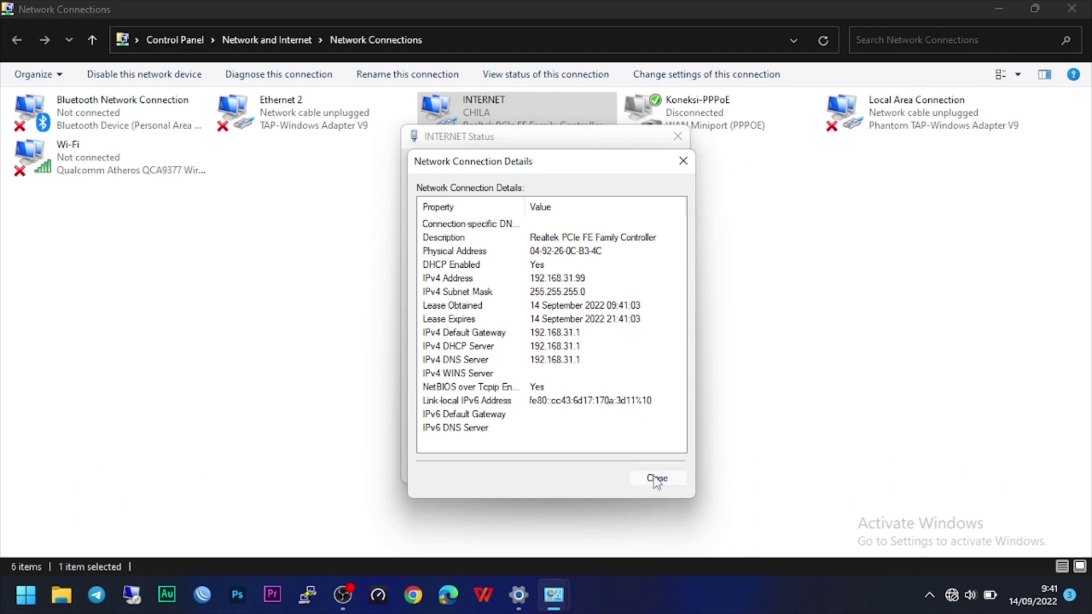
{"action": "left_click", "coordinate": [458, 431]}
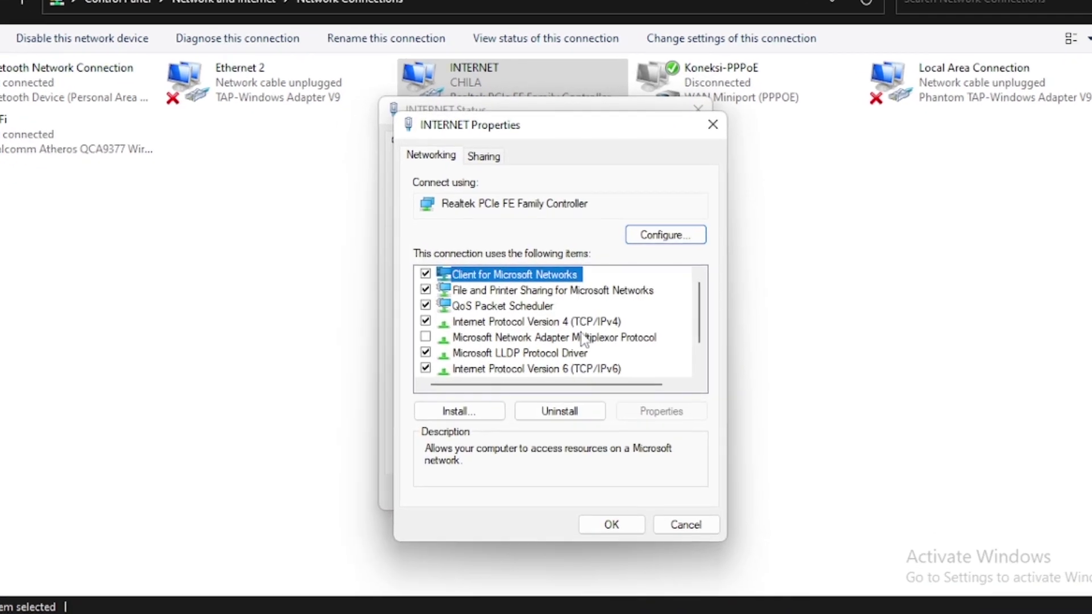
{"action": "double_click", "coordinate": [500, 325]}
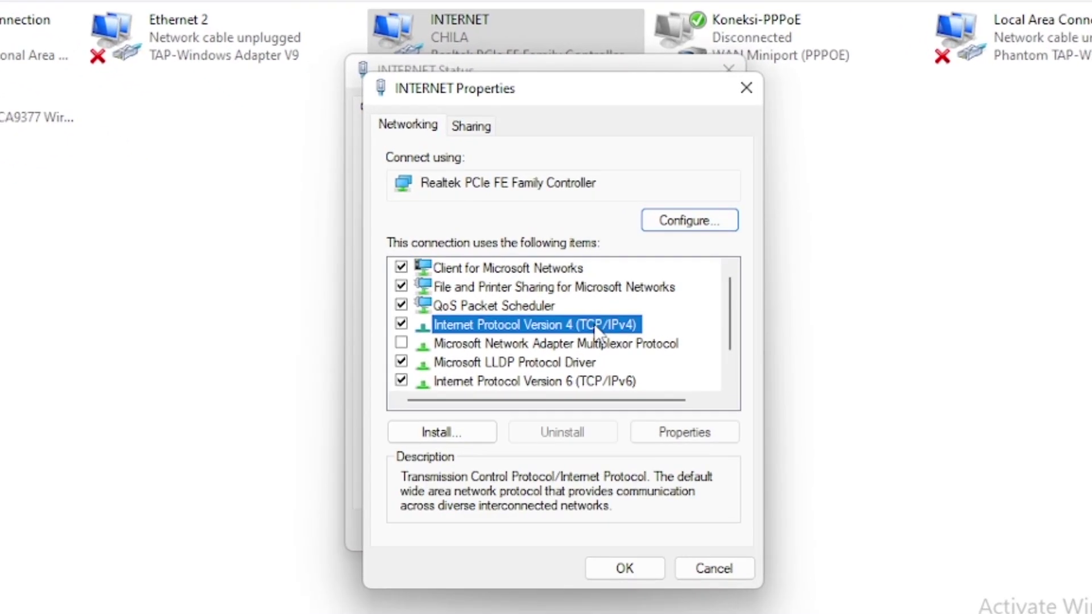
{"action": "left_click", "coordinate": [519, 333]}
Step: Enter IP 192.168.31.10, mask 255.255.255.0, gateway 192.168.31.1 and apply the changes
{"action": "left_click", "coordinate": [649, 359]}
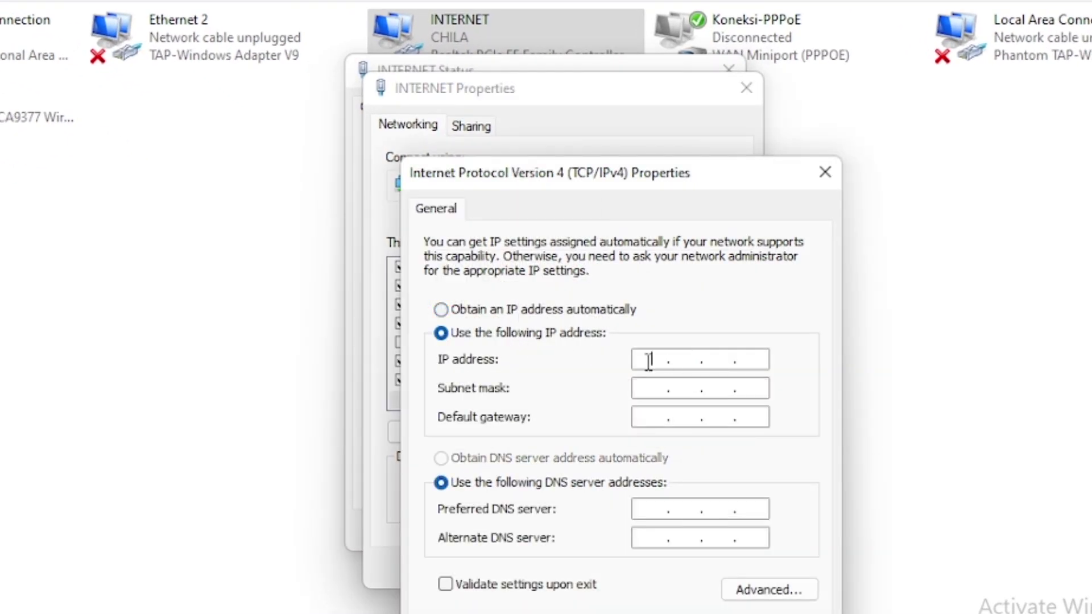
{"action": "type", "text": "192 . 168 . 31 . 10"}
{"action": "key", "text": "Tab"}
{"action": "key", "text": "Tab"}
{"action": "type", "text": "192 . "}
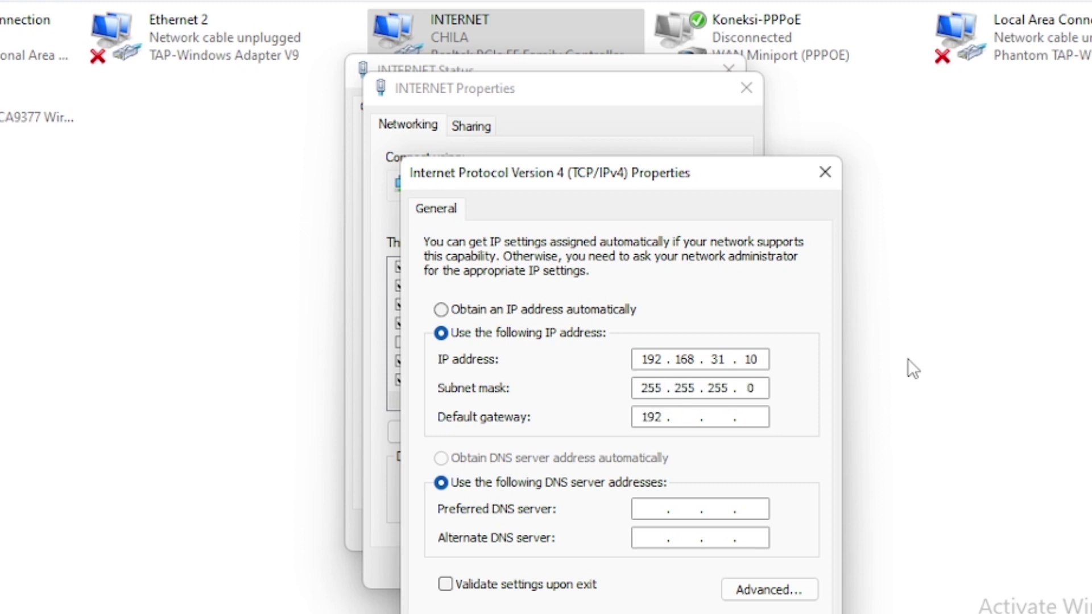
{"action": "type", "text": "168 . 31 . 1"}
{"action": "key", "text": "Return"}
{"action": "left_click", "coordinate": [626, 573]}
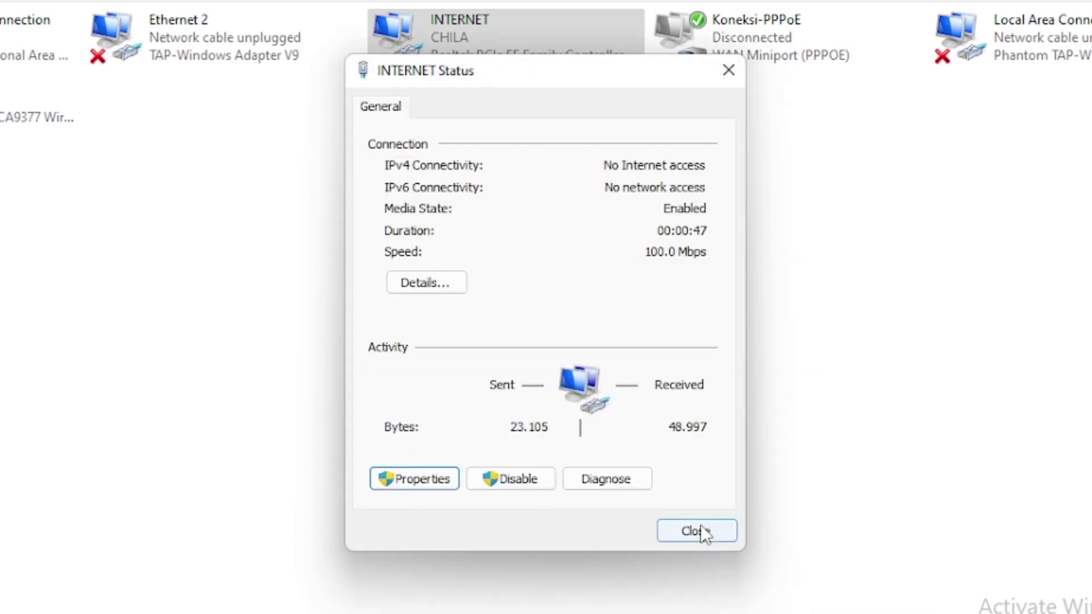
{"action": "left_click", "coordinate": [699, 531]}
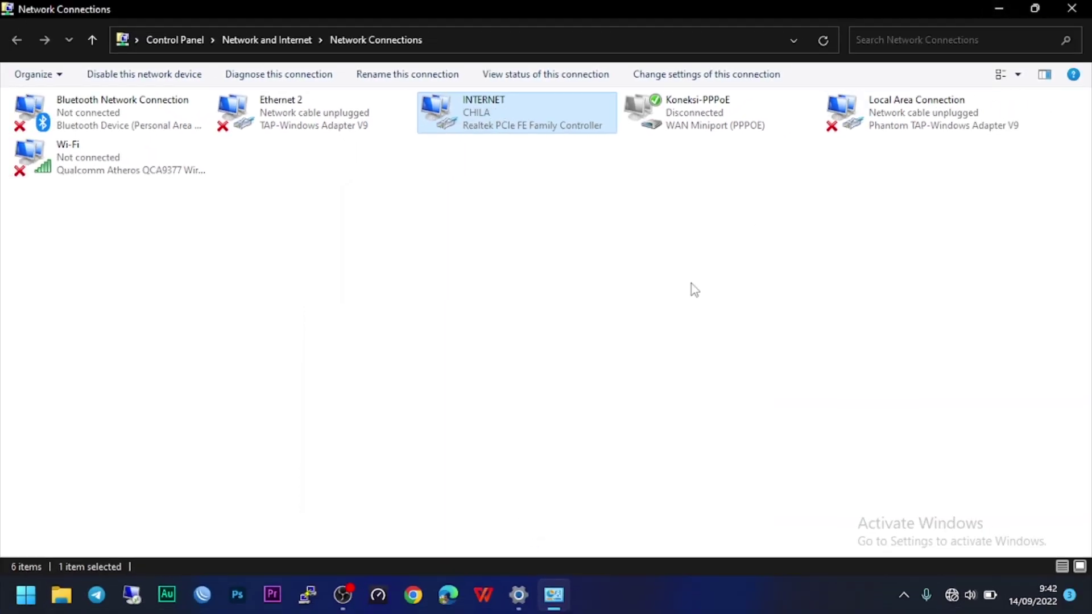
{"action": "left_click", "coordinate": [413, 595]}
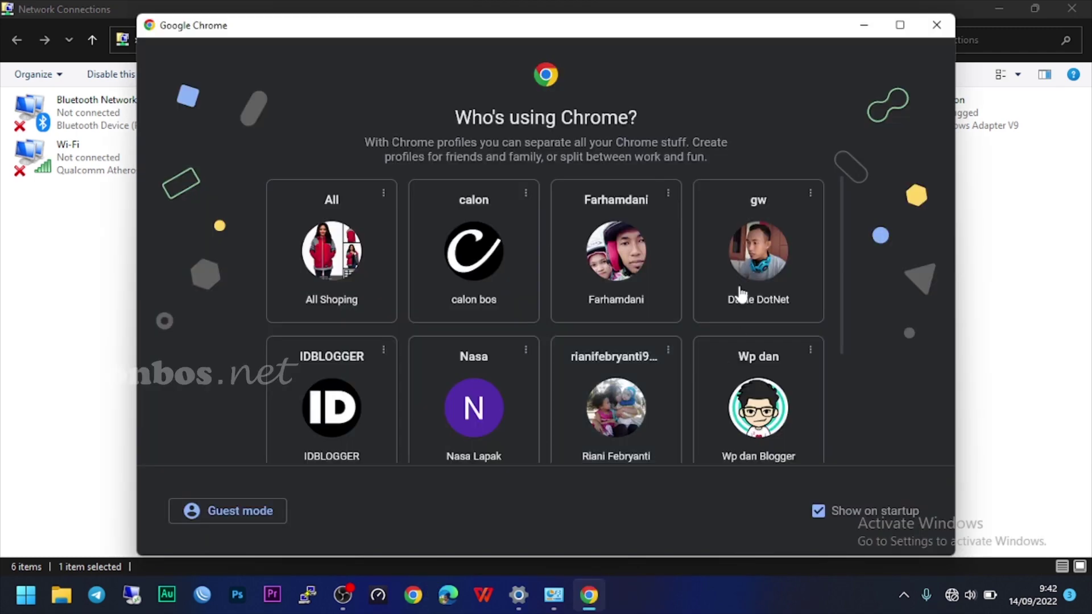
Step: Load the router setup page at 192.168.31.1 and set the region to Indonesia
{"action": "left_click", "coordinate": [762, 288]}
{"action": "type", "text": "192.168.31"}
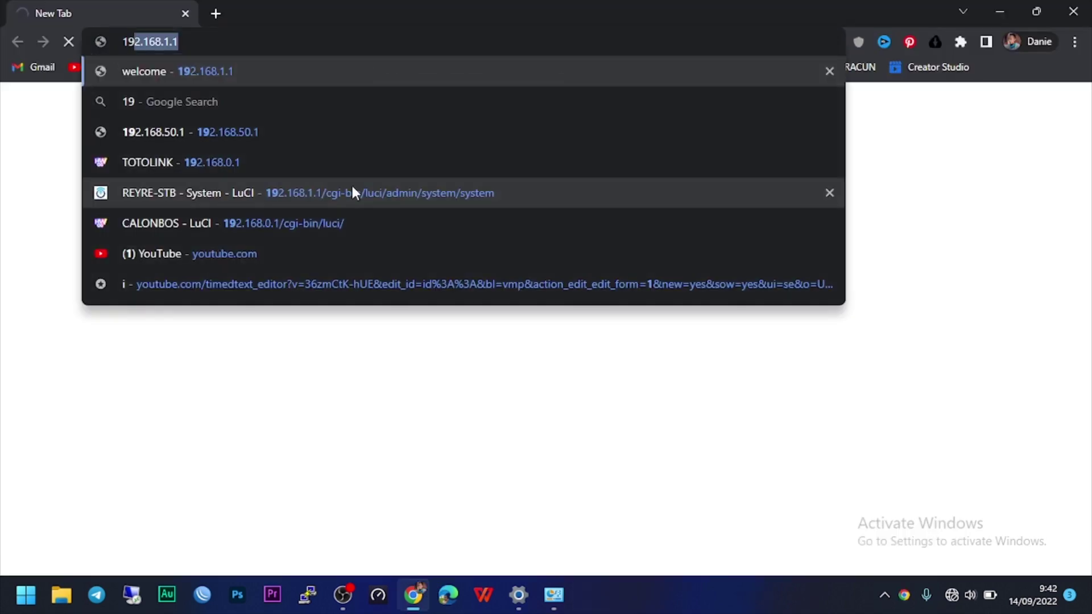
{"action": "type", "text": "."}
{"action": "key", "text": "Return"}
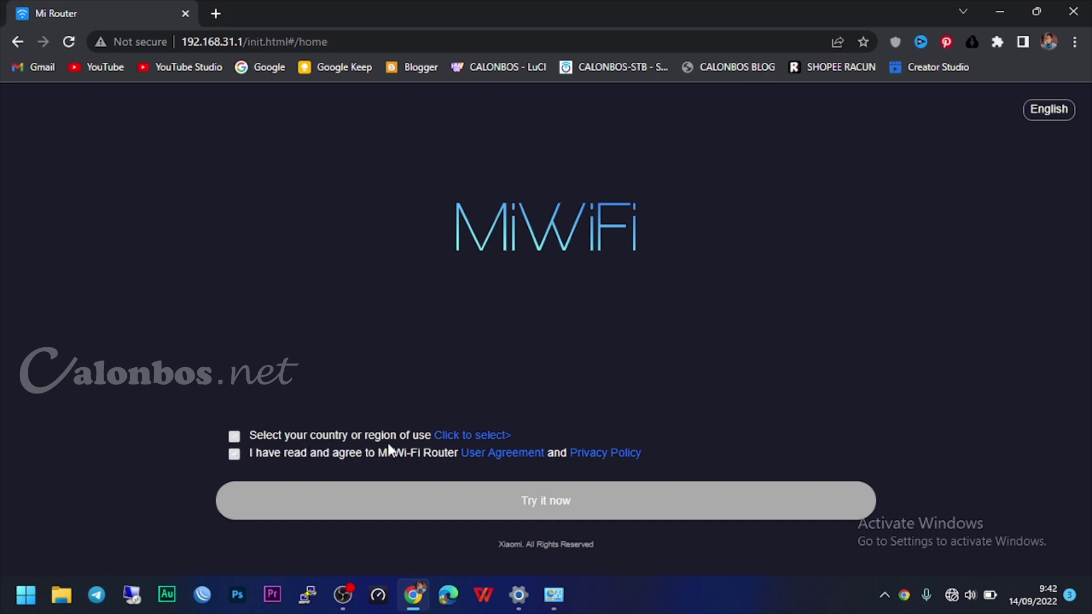
{"action": "left_click", "coordinate": [464, 442]}
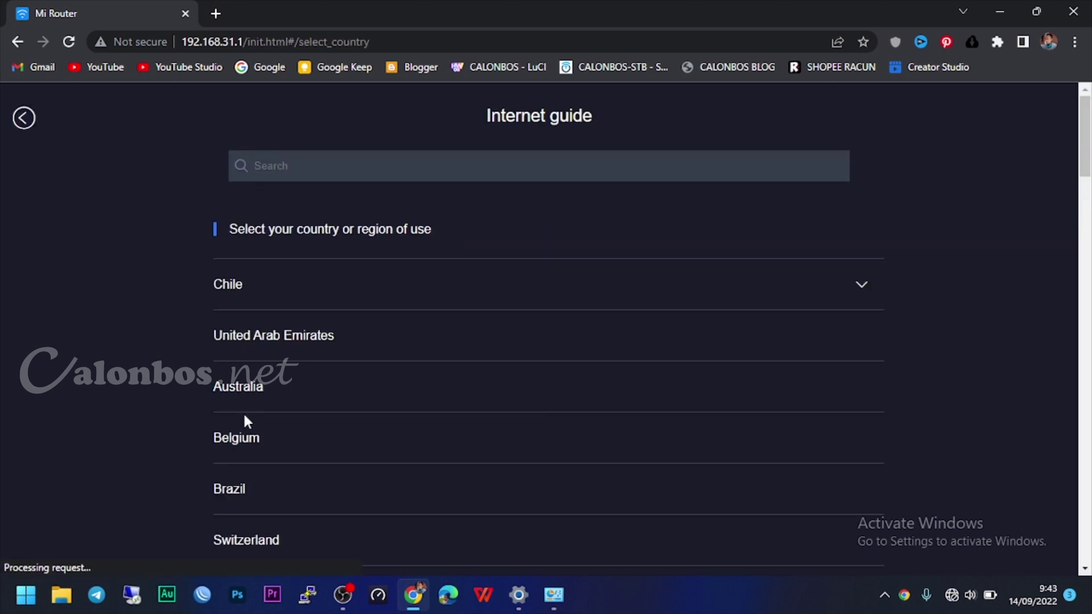
{"action": "left_click", "coordinate": [398, 165]}
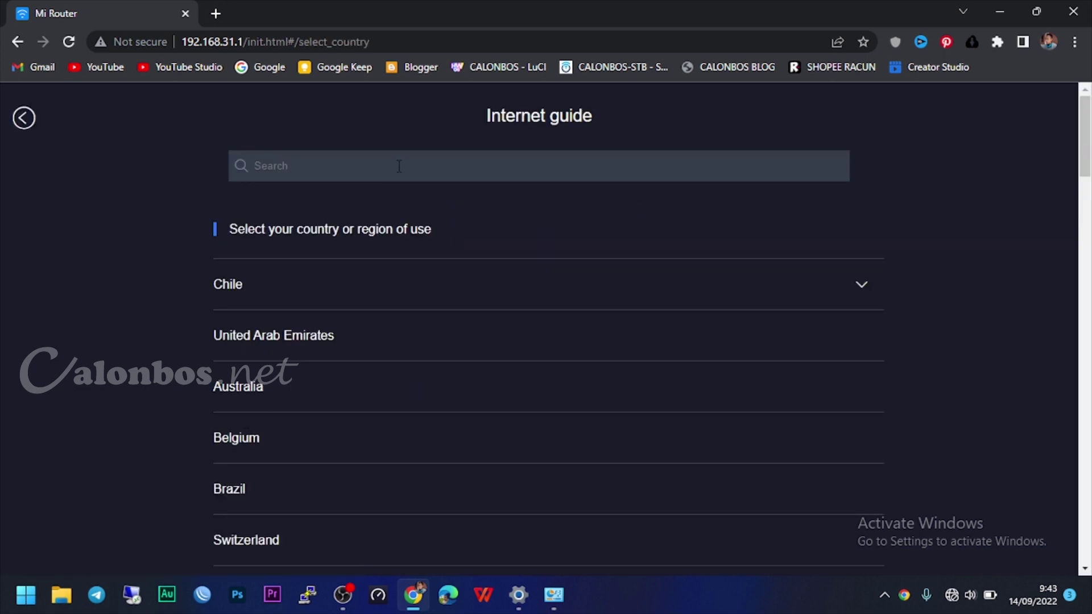
{"action": "type", "text": "indone"}
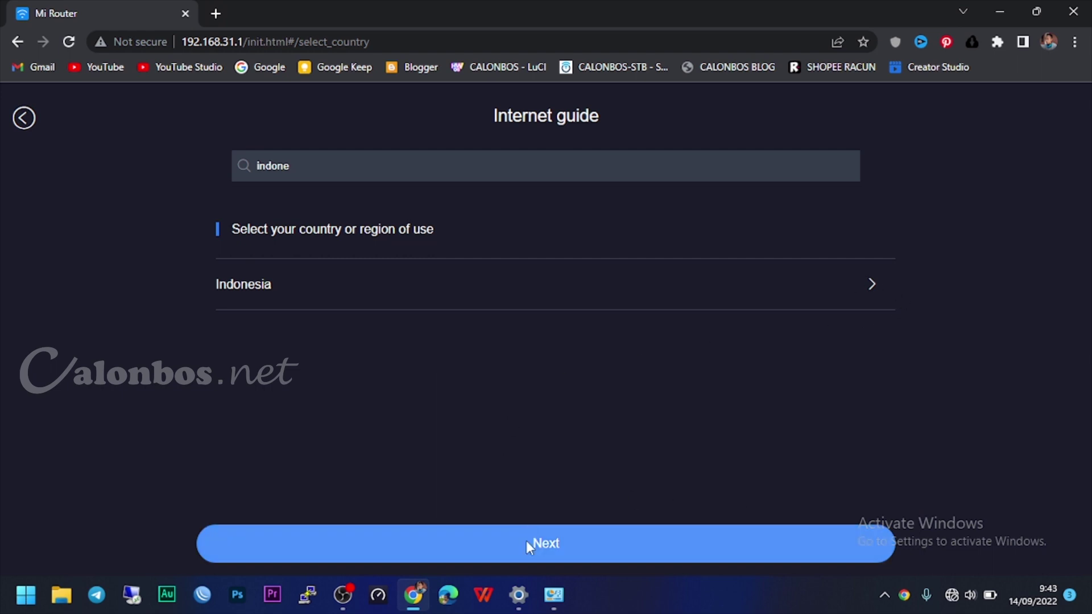
{"action": "left_click", "coordinate": [527, 540]}
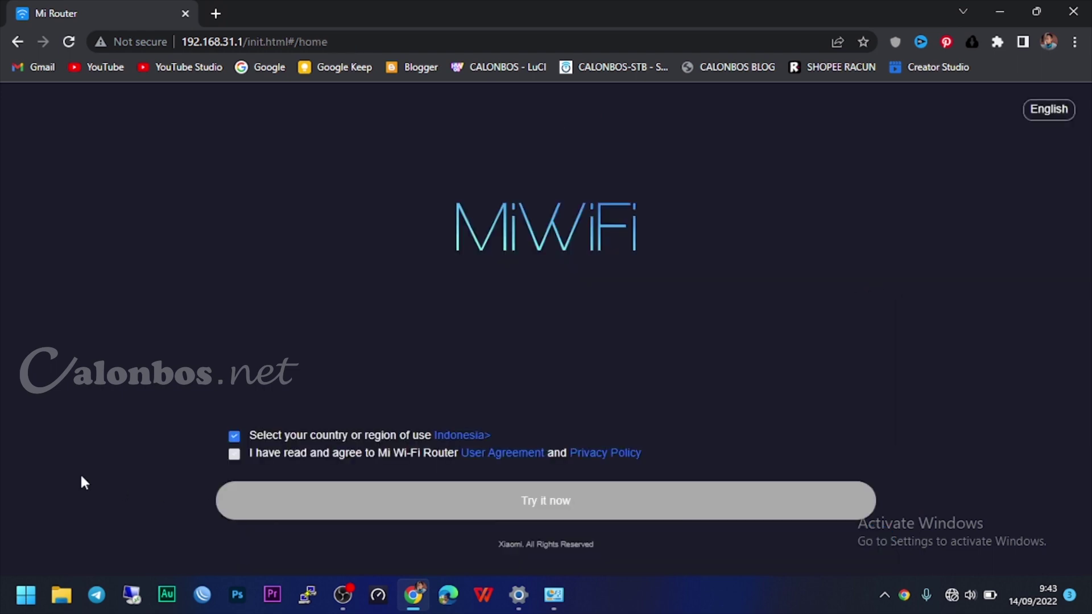
Step: Accept the user agreement, continue without a network cable, and choose DHCP as connection type
{"action": "left_click", "coordinate": [233, 454]}
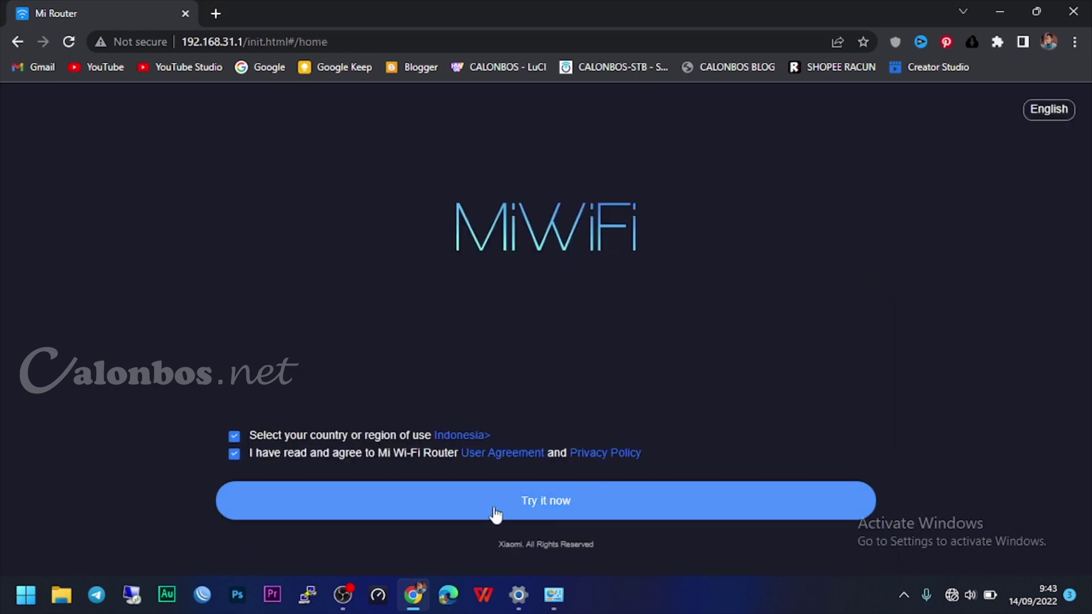
{"action": "left_click", "coordinate": [563, 508]}
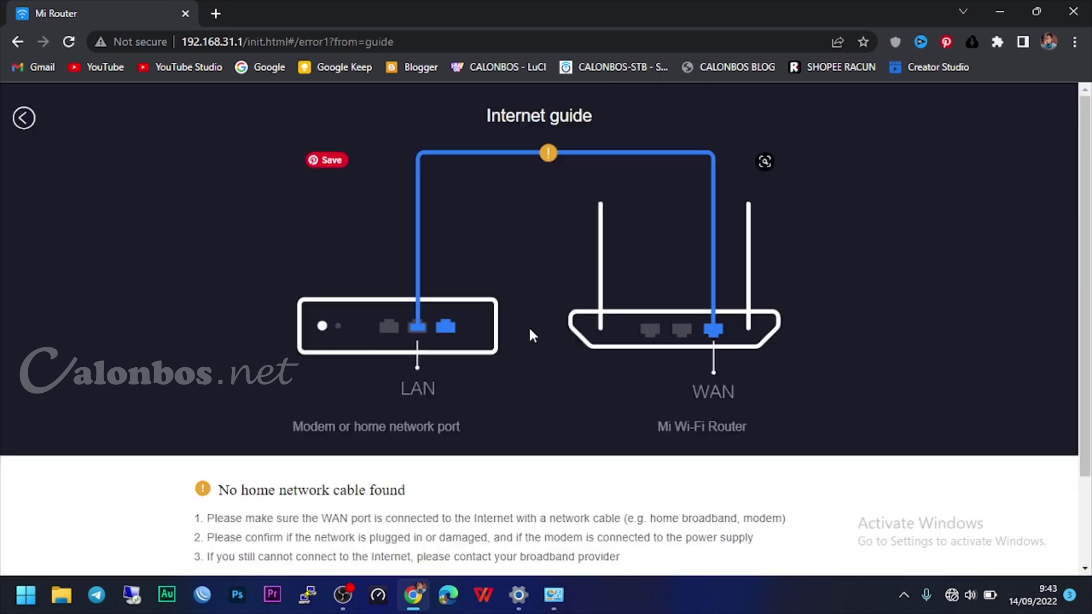
{"action": "scroll", "coordinate": [1087, 112], "scroll_direction": "down", "scroll_amount": 2}
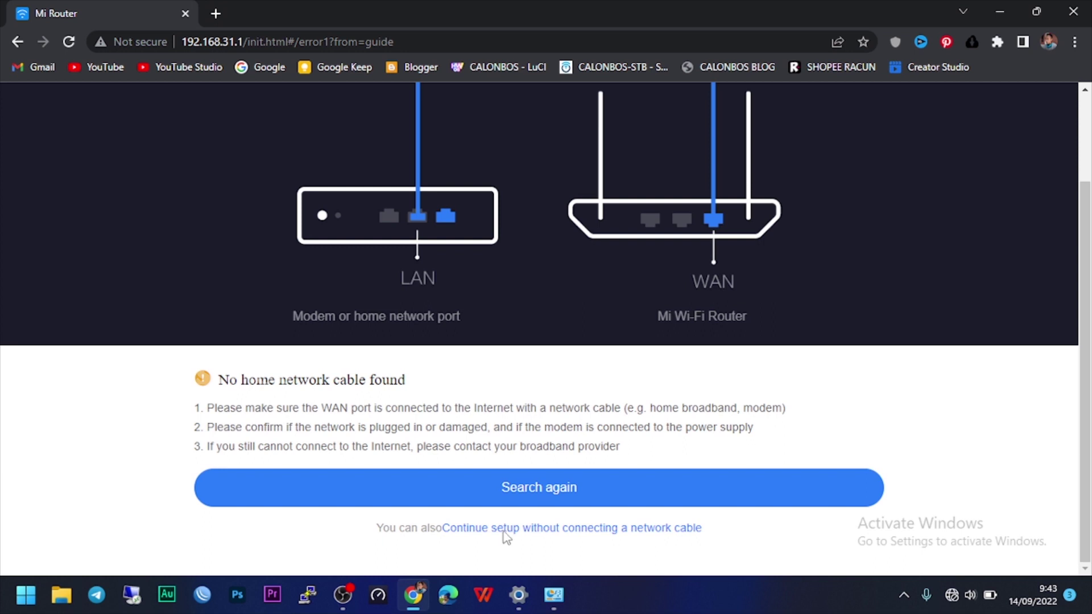
{"action": "left_click", "coordinate": [591, 530]}
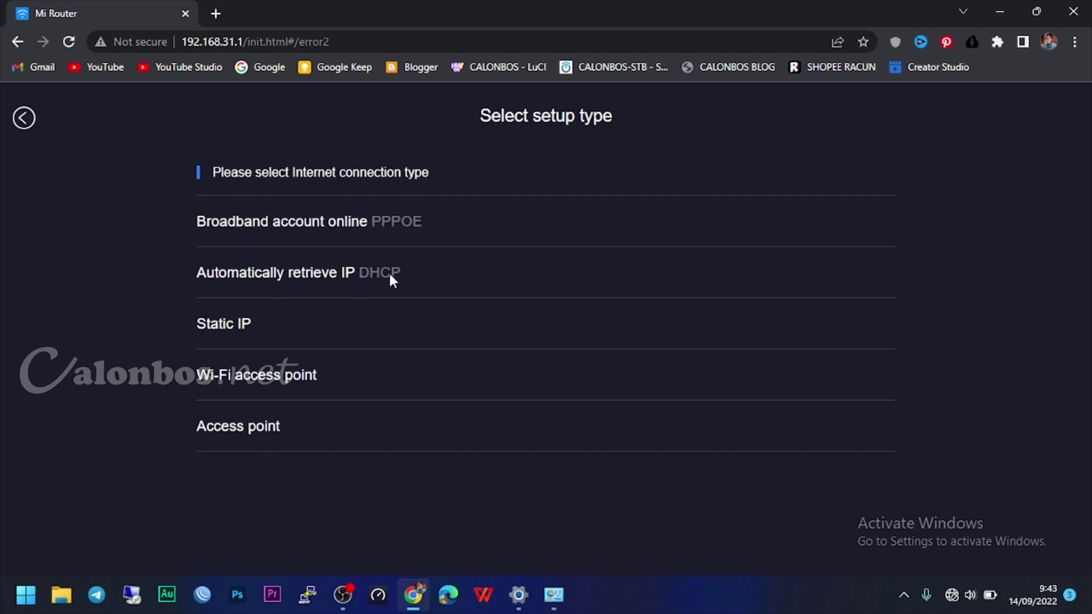
{"action": "left_click", "coordinate": [388, 271]}
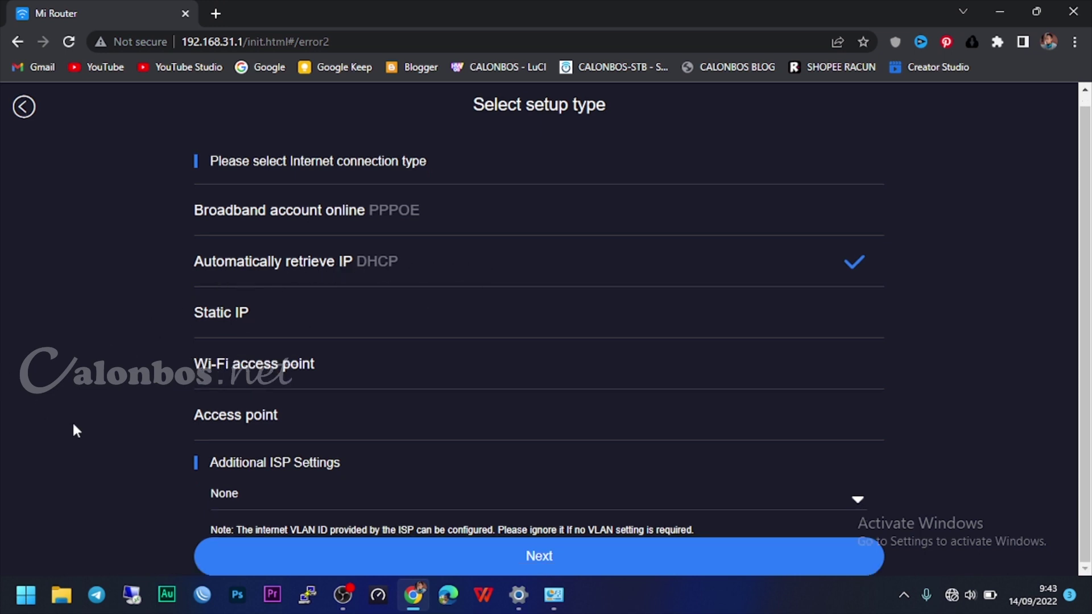
Step: Move to the Wi-Fi settings and copy the Wi-Fi name Xiaomi_35D2
{"action": "left_click", "coordinate": [463, 543]}
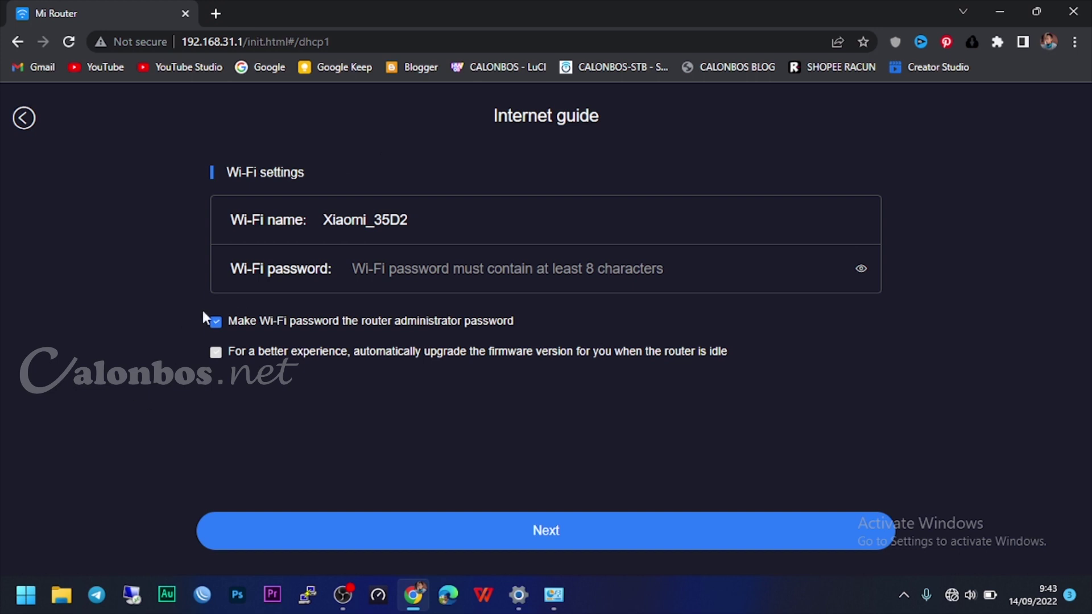
{"action": "left_click_drag", "start_coordinate": [413, 221], "coordinate": [322, 222]}
{"action": "right_click", "coordinate": [330, 223]}
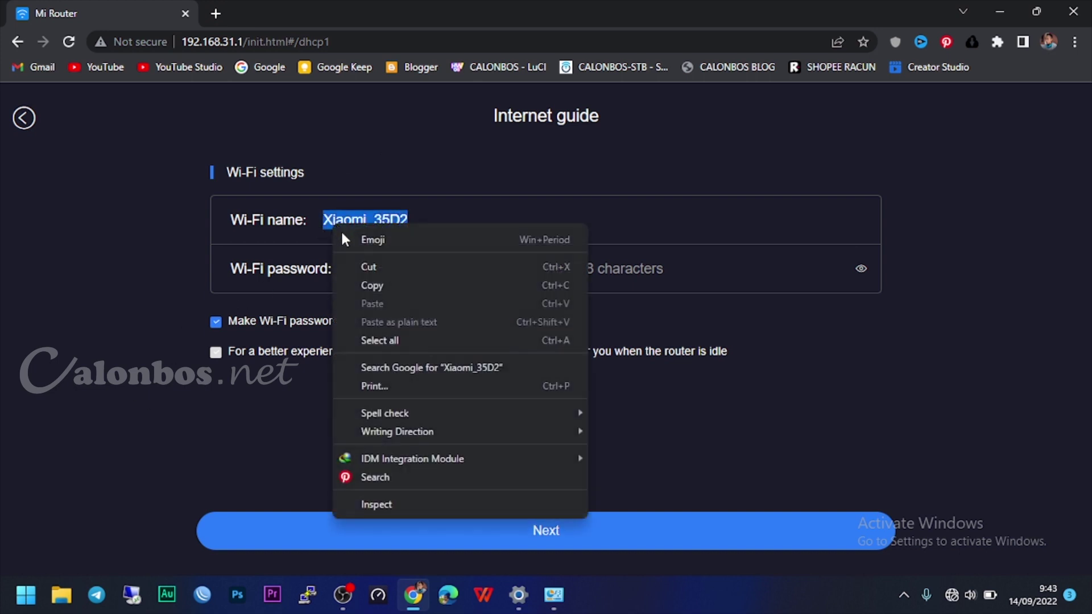
{"action": "left_click", "coordinate": [369, 284]}
Step: Enter a Wi-Fi password, reveal and copy it, then submit to finish setup
{"action": "left_click", "coordinate": [444, 266]}
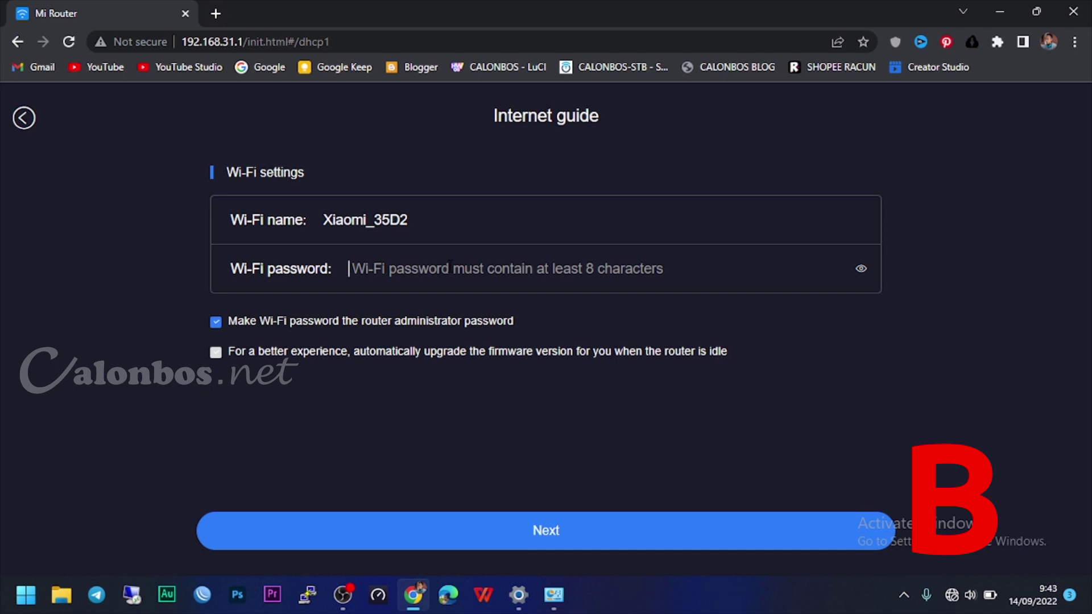
{"action": "type", "text": "******"}
{"action": "type", "text": "78"}
{"action": "left_click", "coordinate": [860, 267]}
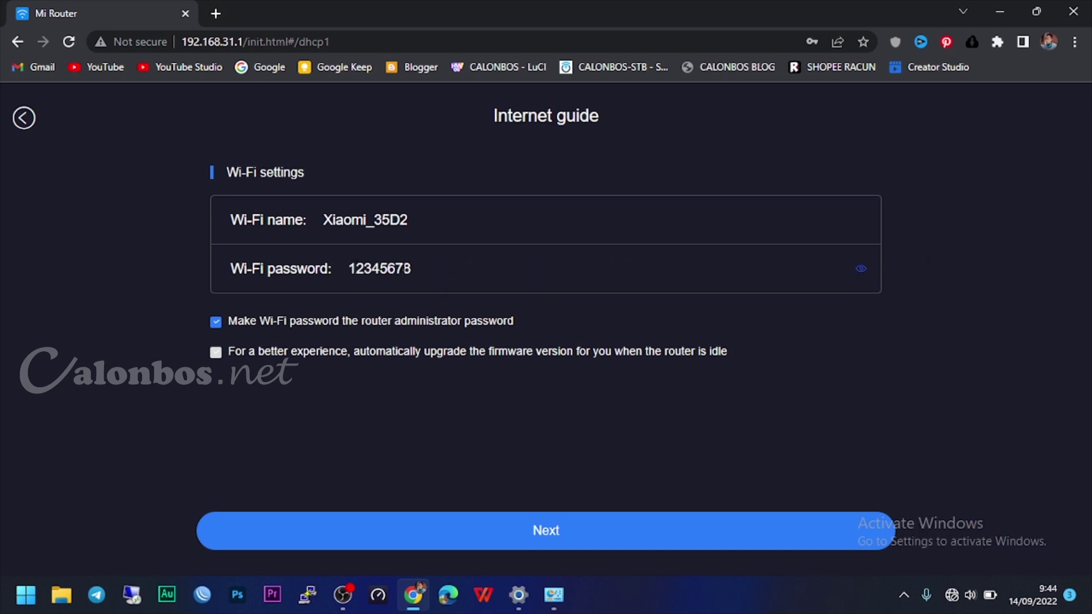
{"action": "double_click", "coordinate": [428, 272]}
{"action": "right_click", "coordinate": [387, 271]}
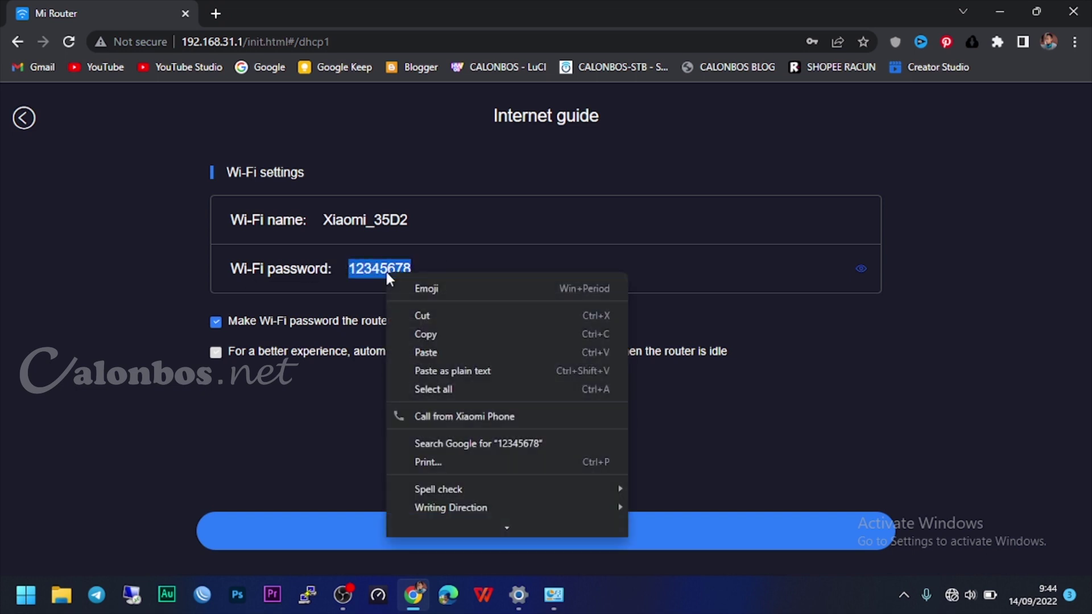
{"action": "left_click", "coordinate": [426, 333]}
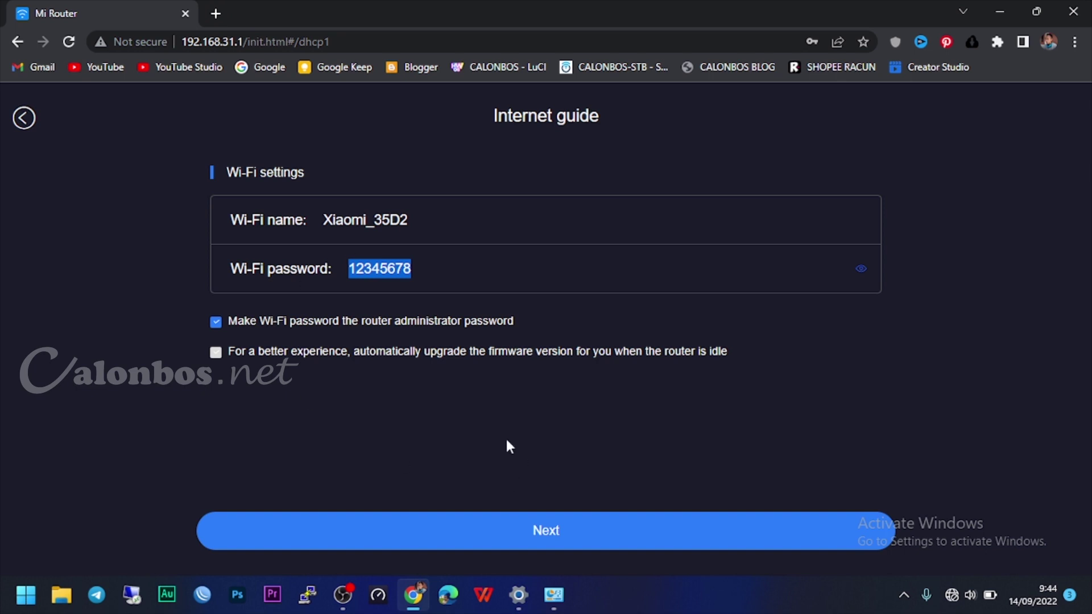
{"action": "left_click", "coordinate": [547, 535]}
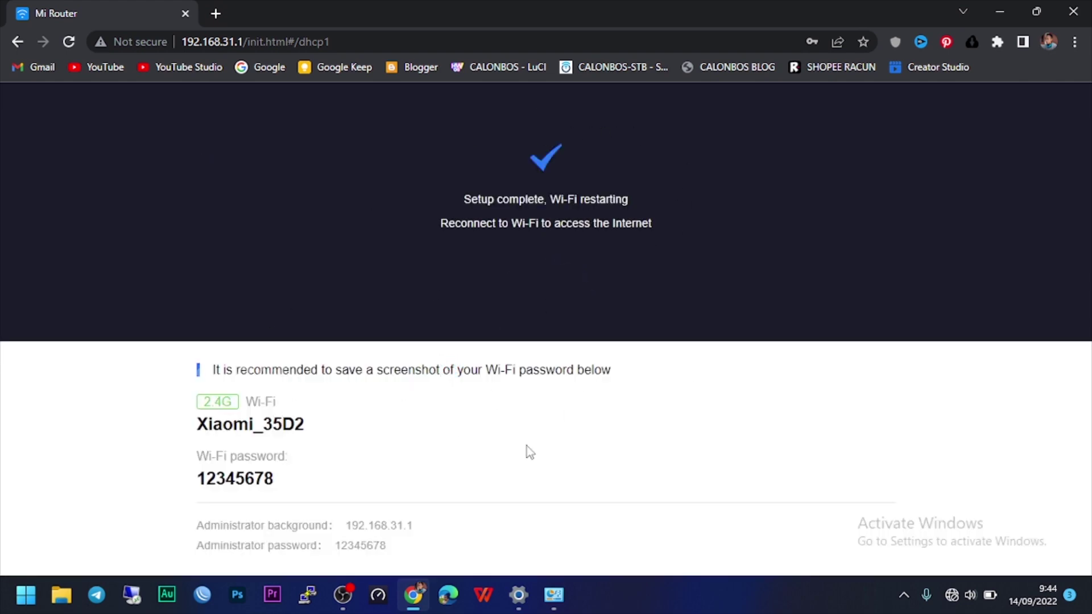
{"action": "left_click", "coordinate": [1073, 12]}
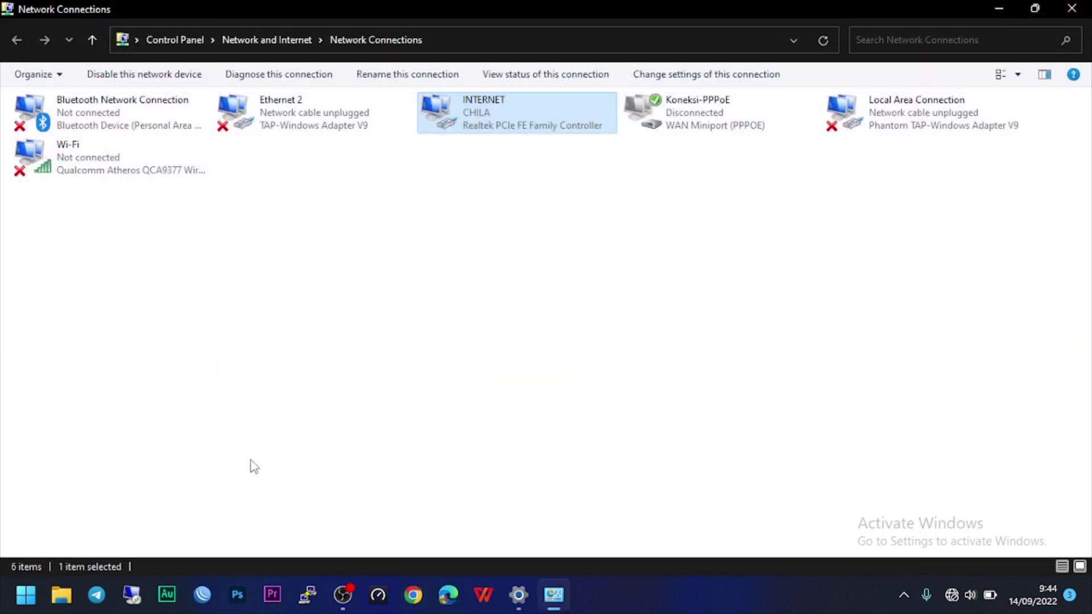
Step: Browse to DATA (D:) > OpenWRT > MI ROUTER > mi4c_backup_and_flash > mi4c_backup_and_flash
{"action": "left_click", "coordinate": [63, 596]}
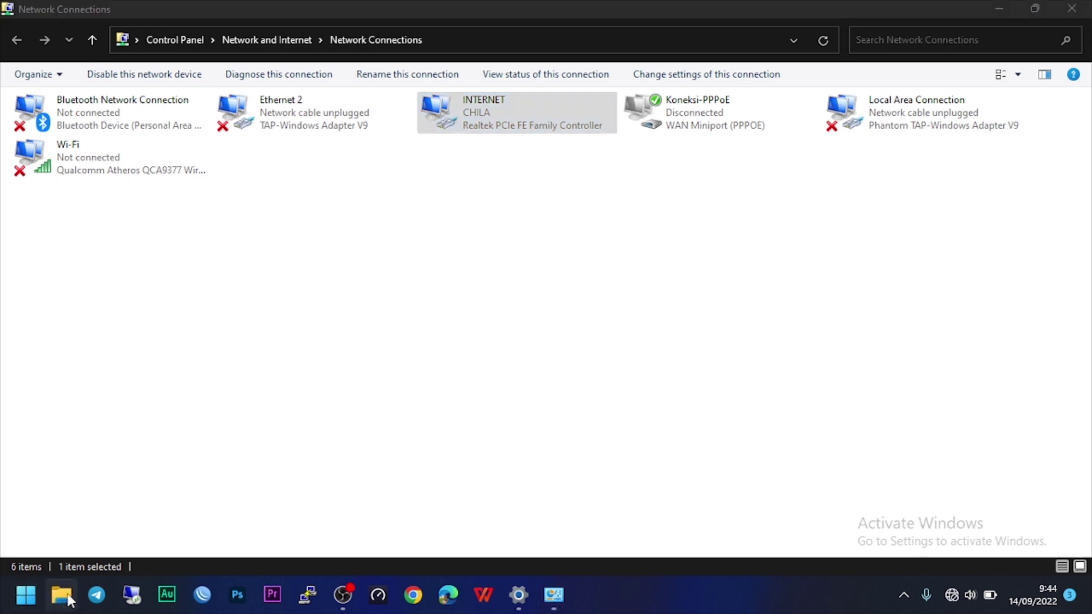
{"action": "scroll", "coordinate": [53, 524], "scroll_direction": "down", "scroll_amount": 2}
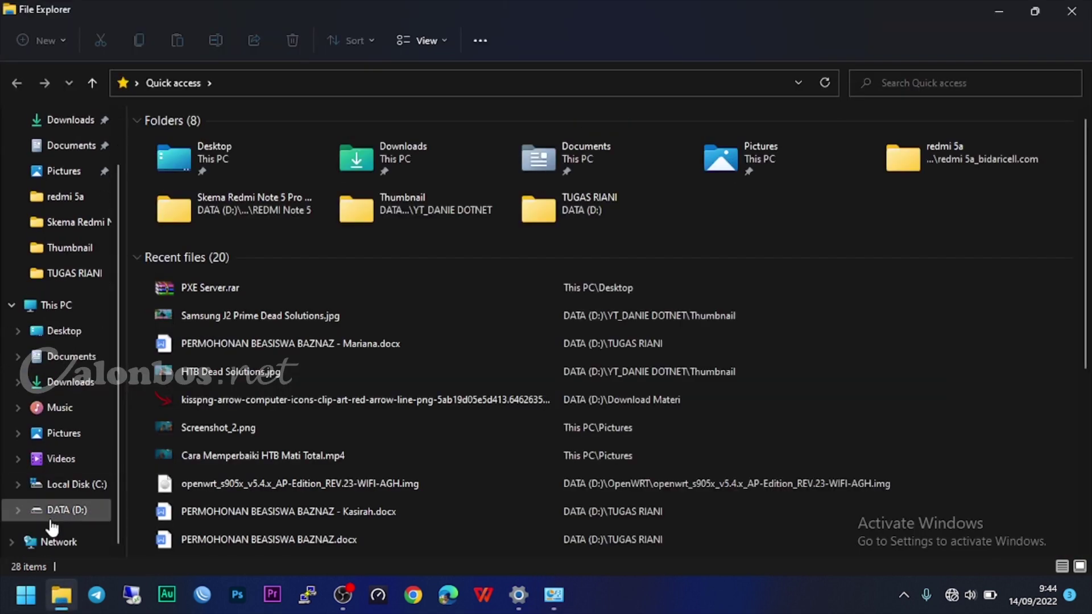
{"action": "left_click", "coordinate": [64, 511]}
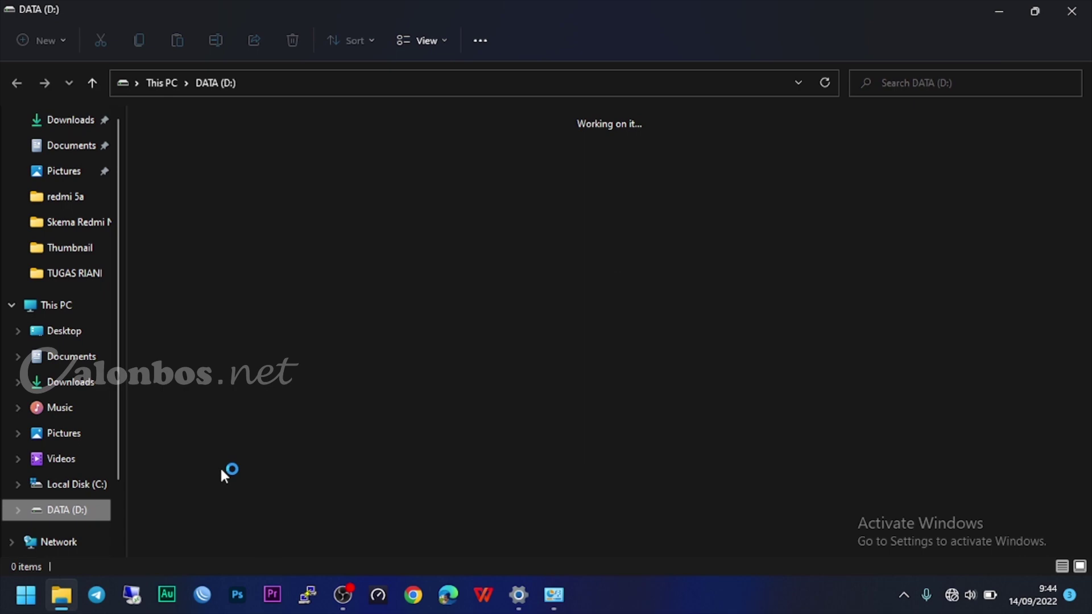
{"action": "double_click", "coordinate": [988, 132]}
{"action": "double_click", "coordinate": [293, 267]}
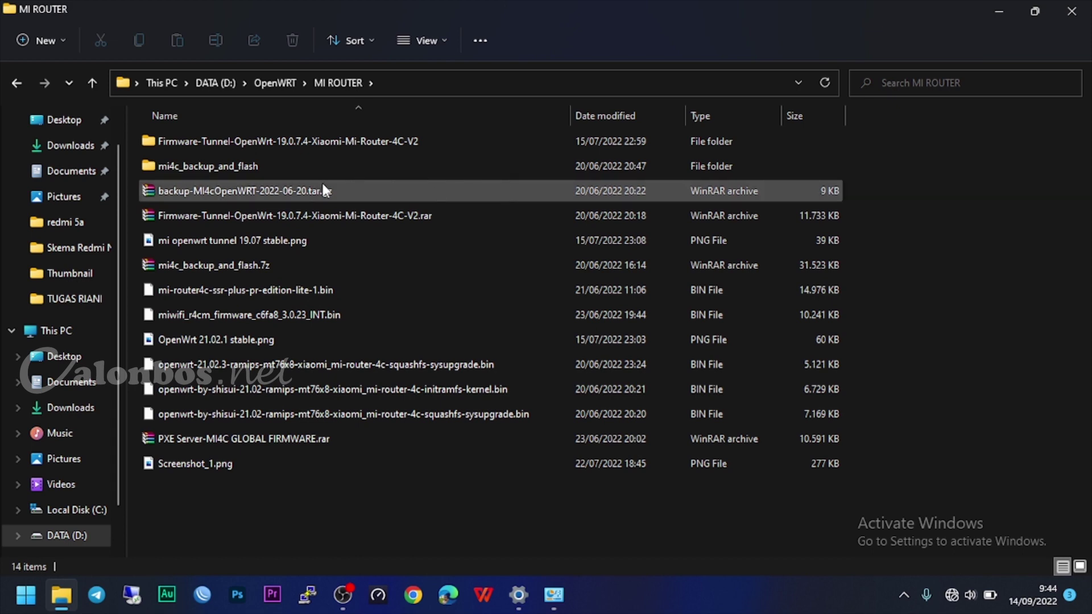
{"action": "double_click", "coordinate": [312, 166]}
{"action": "double_click", "coordinate": [278, 148]}
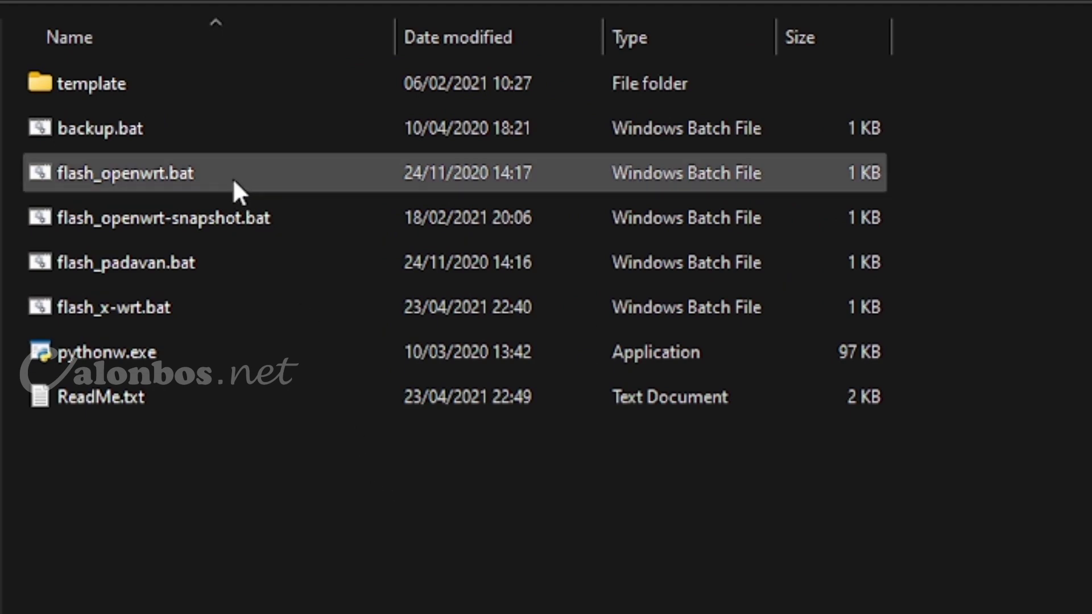
Step: Review the flash_openwrt, flash_openwrt-snapshot, flash_padavan and flash_x-wrt scripts among the eight files
{"action": "left_click", "coordinate": [234, 179]}
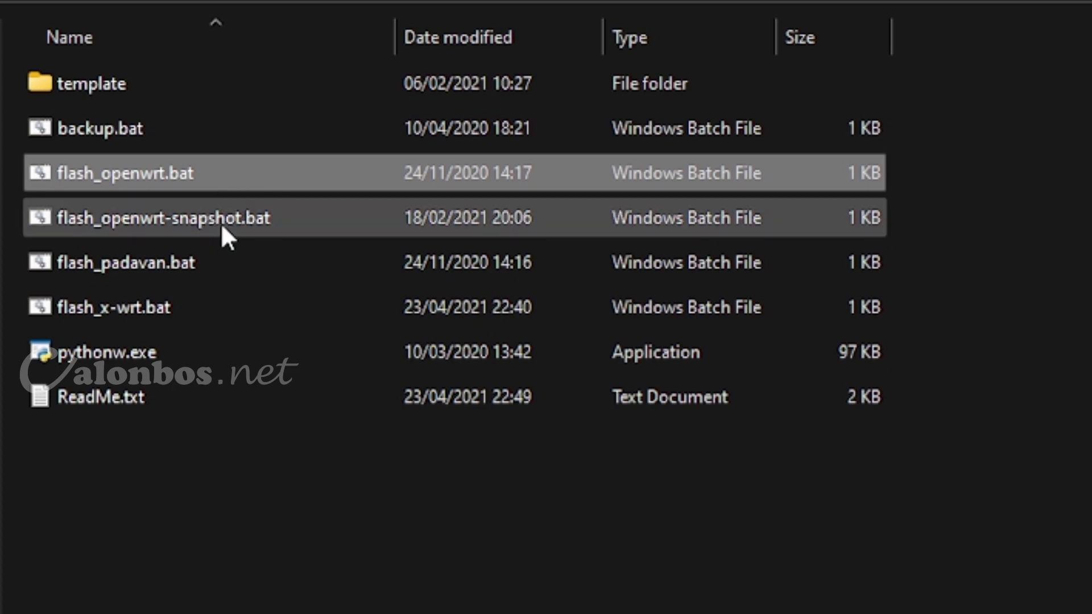
{"action": "left_click", "coordinate": [195, 224]}
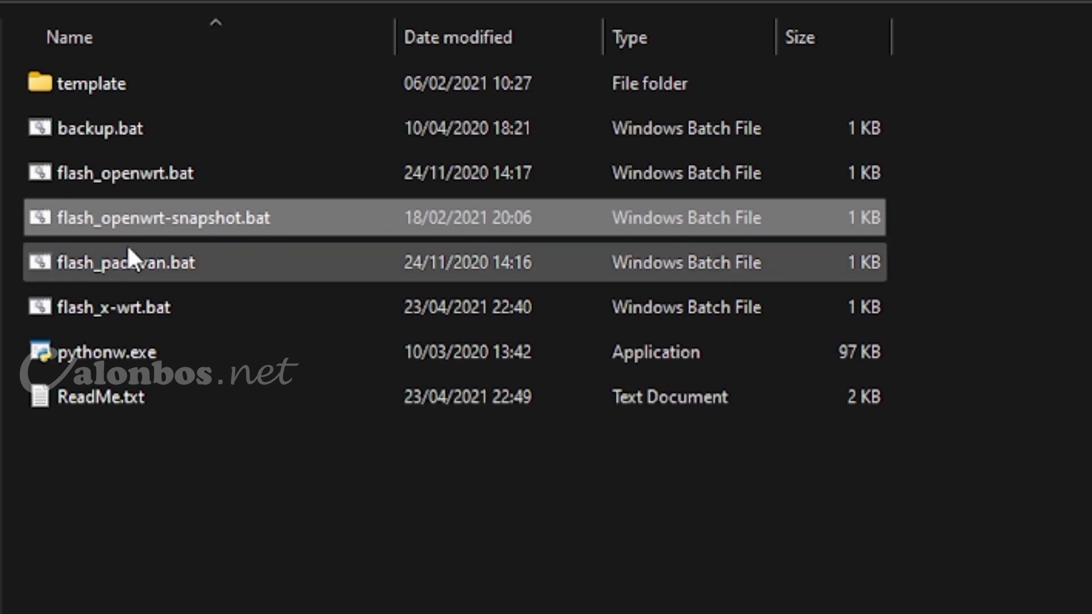
{"action": "left_click", "coordinate": [169, 264]}
{"action": "left_click", "coordinate": [190, 313]}
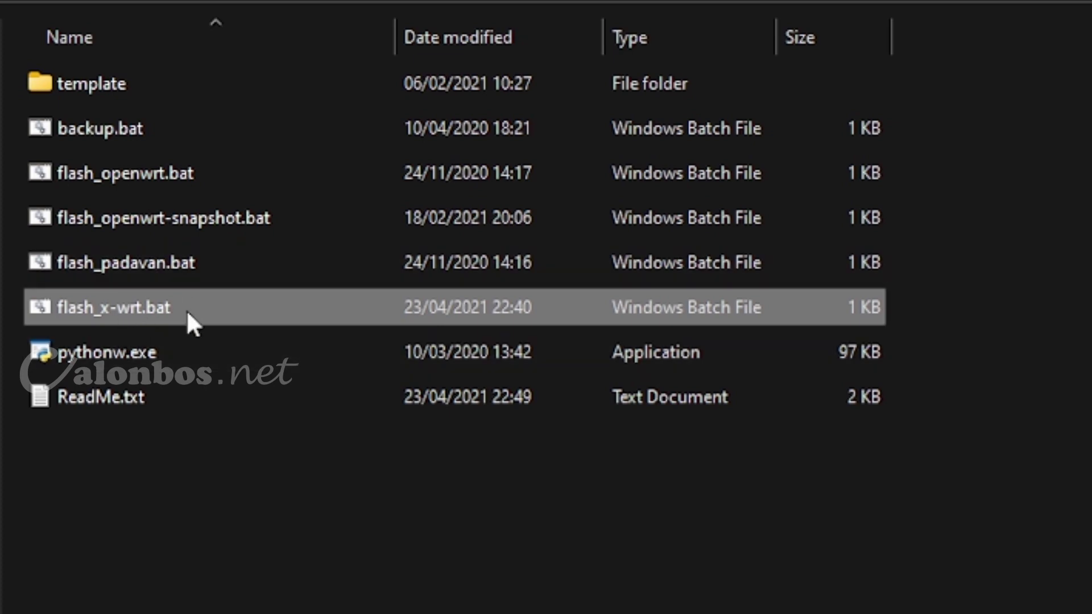
{"action": "left_click_drag", "start_coordinate": [541, 489], "coordinate": [160, 301]}
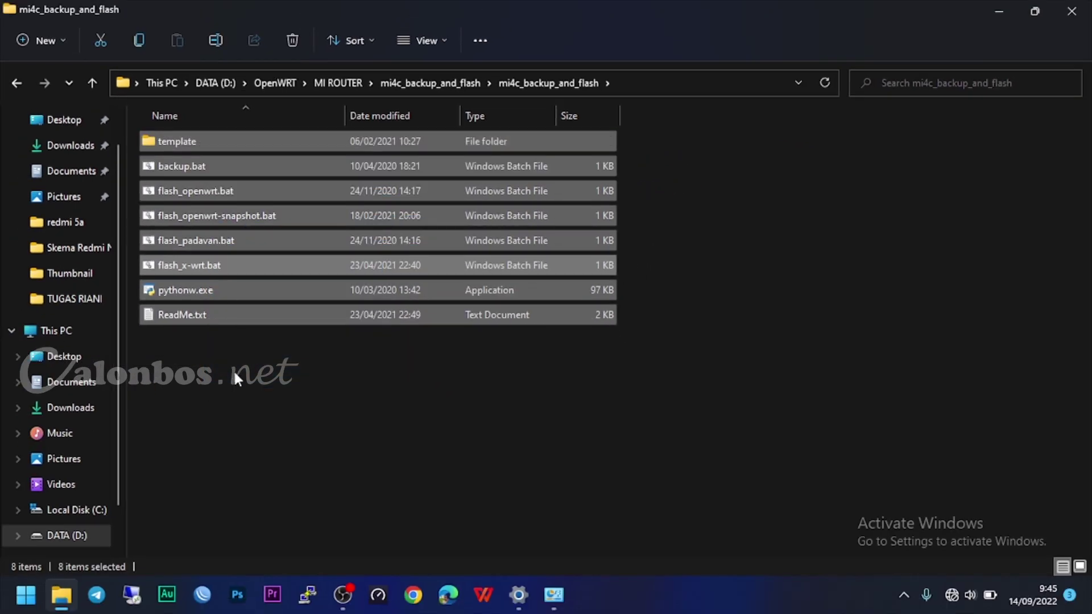
{"action": "left_click", "coordinate": [233, 369]}
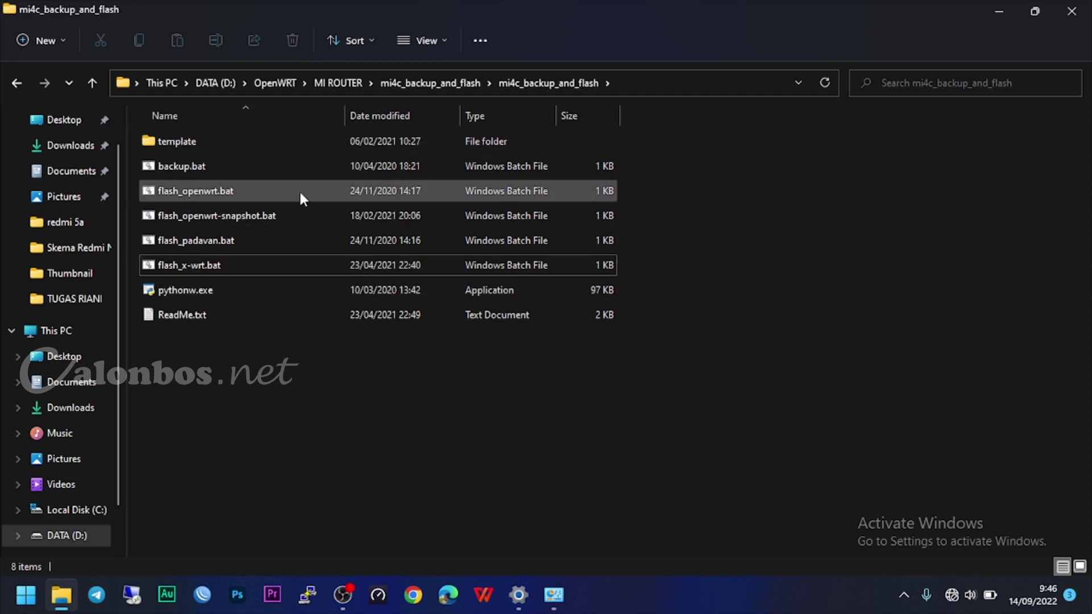
Step: Run flash_openwrt.bat, move its cmd window aside, and enter the router password at the prompt
{"action": "double_click", "coordinate": [224, 192]}
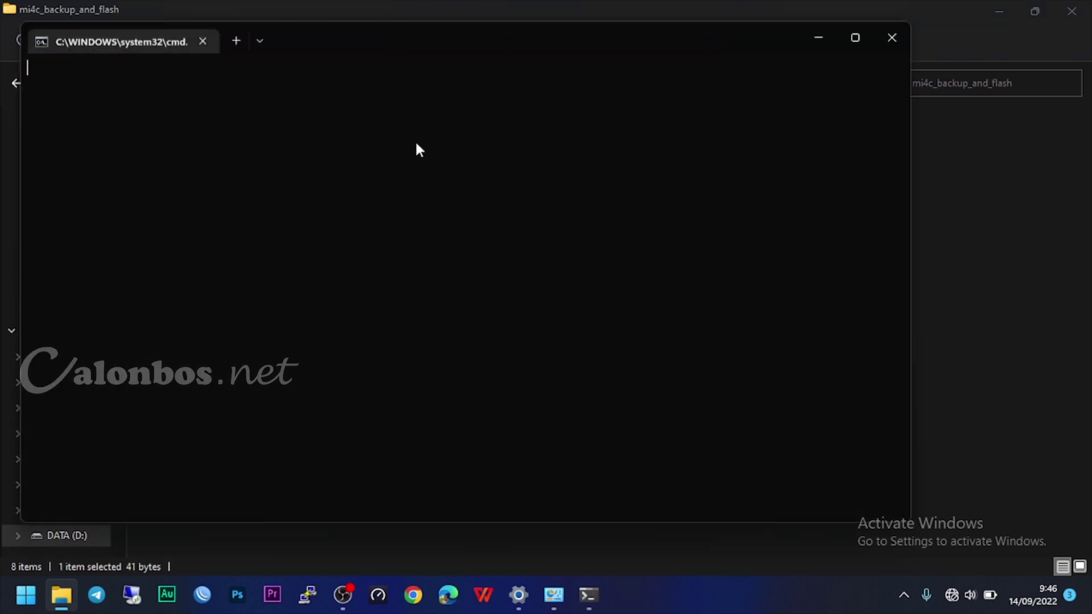
{"action": "left_click_drag", "start_coordinate": [334, 44], "coordinate": [648, 85]}
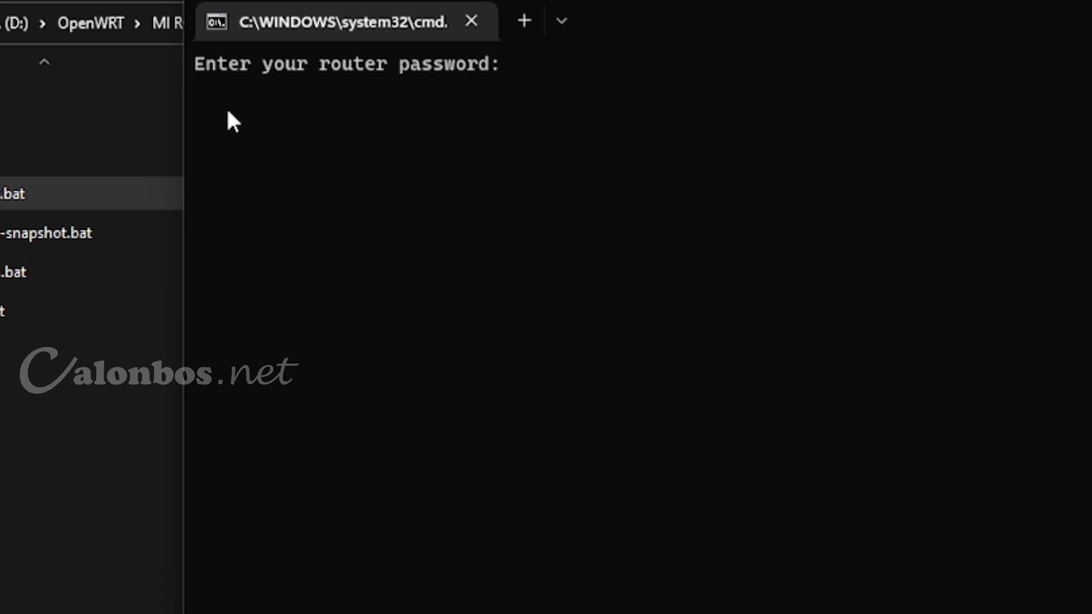
{"action": "type", "text": "12345678"}
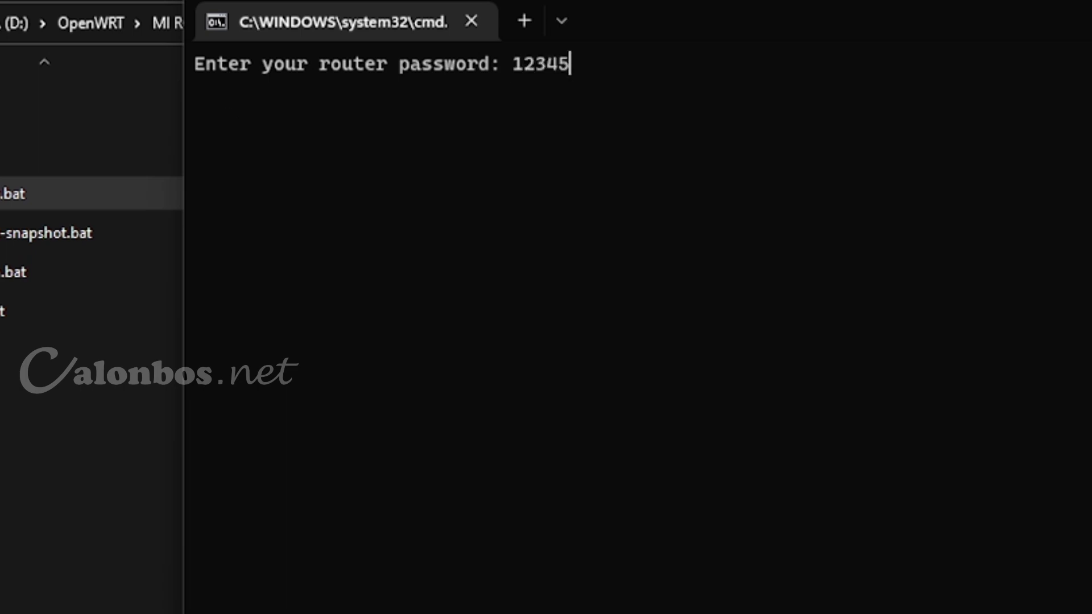
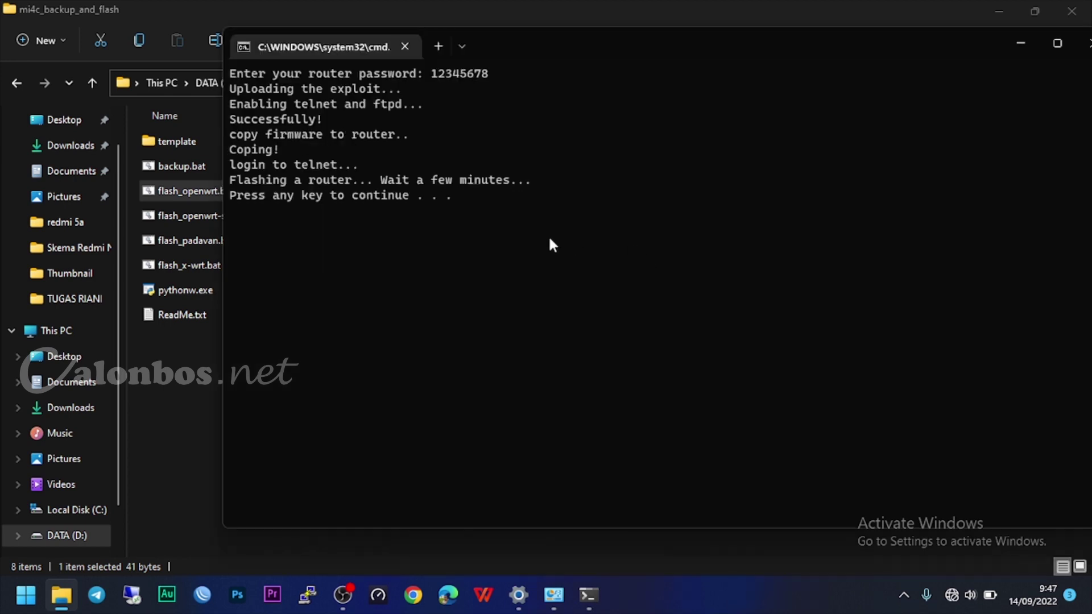
Step: Dismiss the finished OpenWrt flash script's "Press any key" prompt, closing the cmd window
{"action": "key", "text": "Return"}
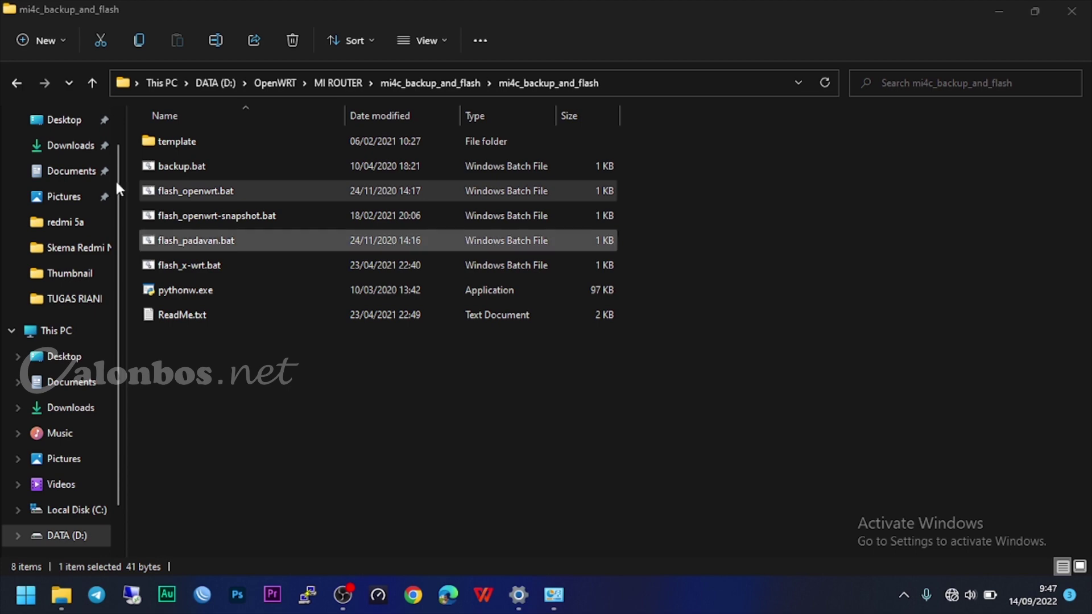